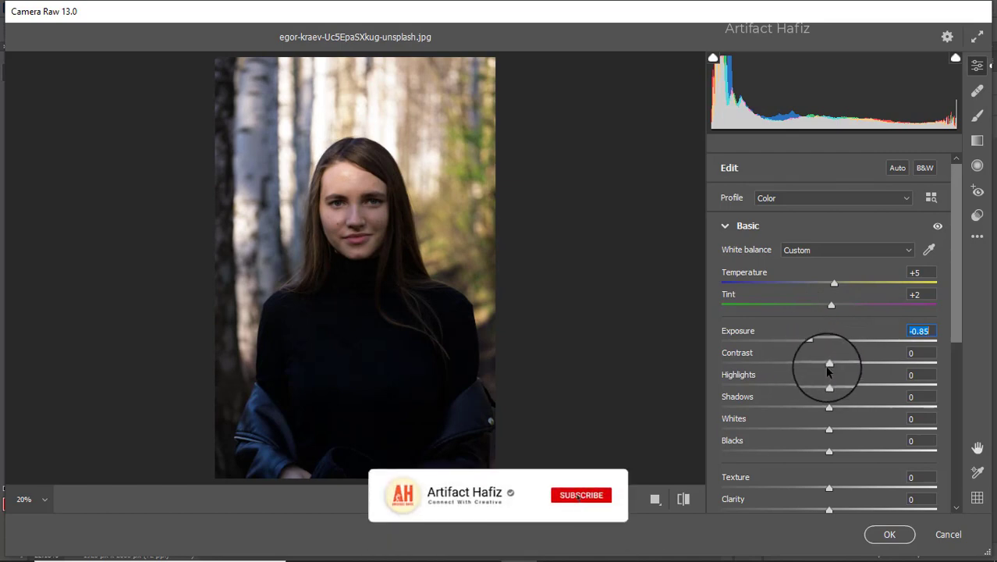
Set the basic tone adjustments to Contrast -7, Highlights -50, Shadows +18, Whites +48 and Blacks +20
click(829, 366)
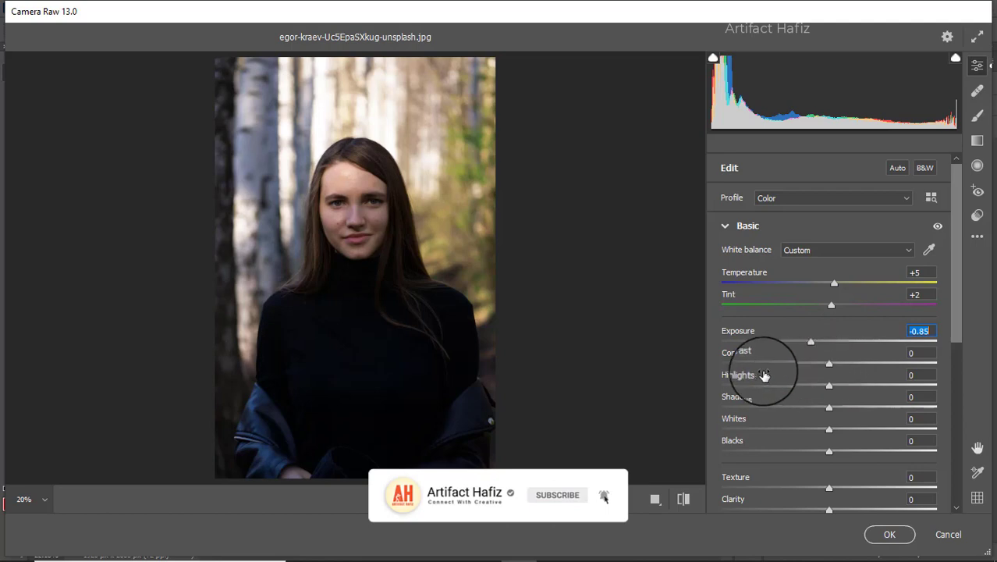
mouse_move(828, 364)
mouse_down()
mouse_move(784, 367)
mouse_move(823, 377)
mouse_move(778, 391)
mouse_move(754, 387)
mouse_move(794, 390)
mouse_move(775, 388)
mouse_up()
drag(828, 429, 886, 428)
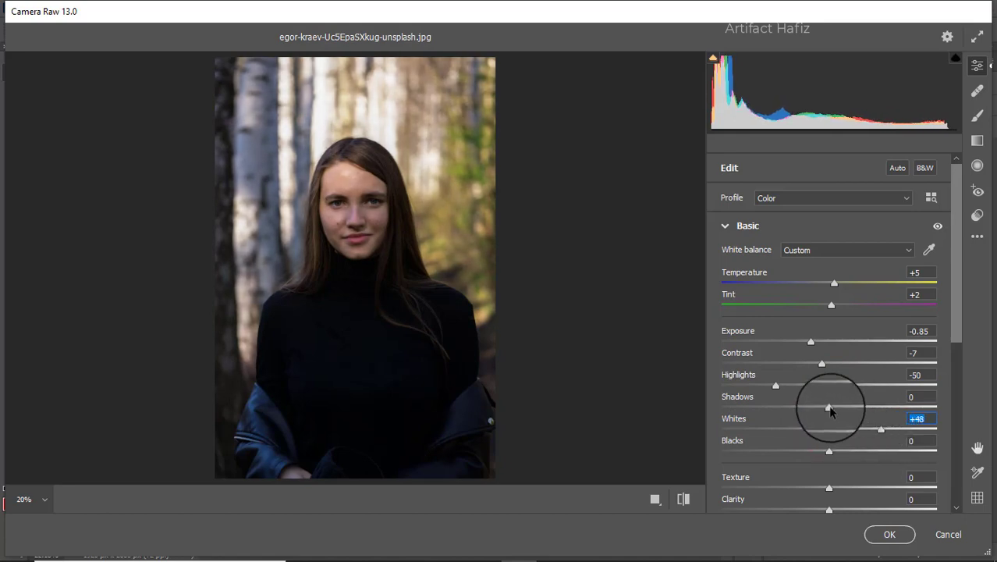
drag(830, 408, 851, 414)
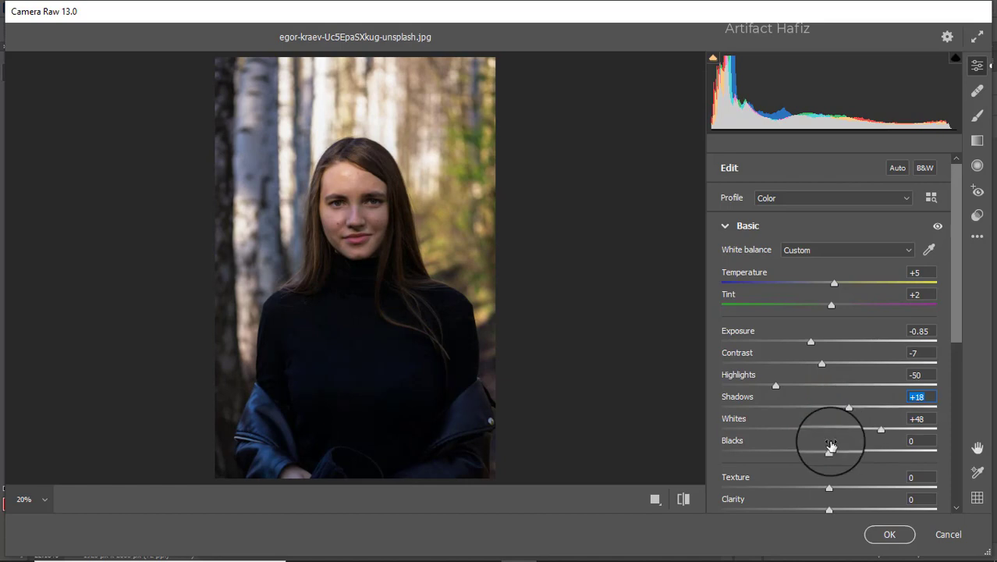
drag(828, 451, 850, 455)
Set Texture to +1, Clarity to +7, Dehaze to +12, Vibrance to +24 and Saturation to -6
scroll(837, 437, down, 4)
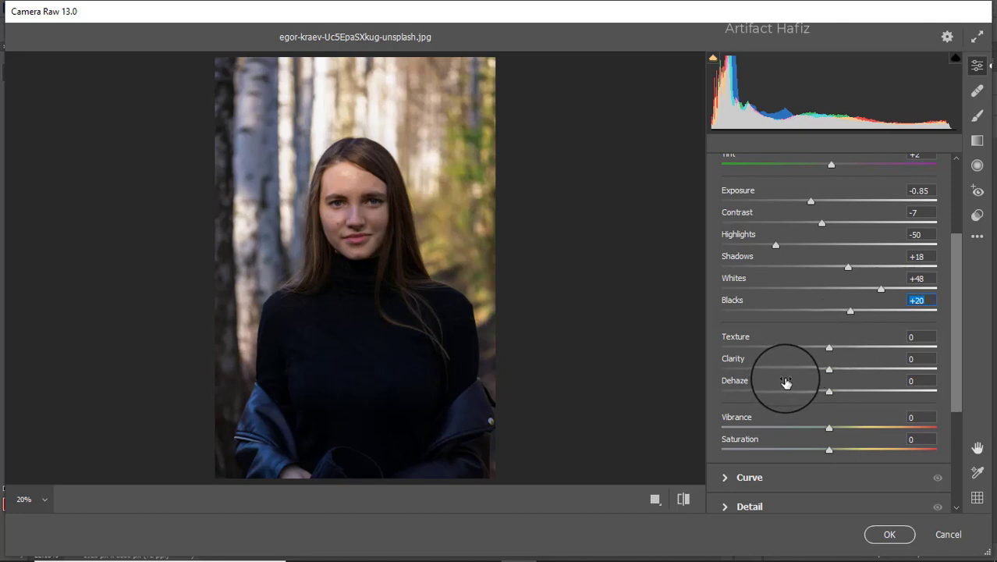
drag(829, 347, 835, 370)
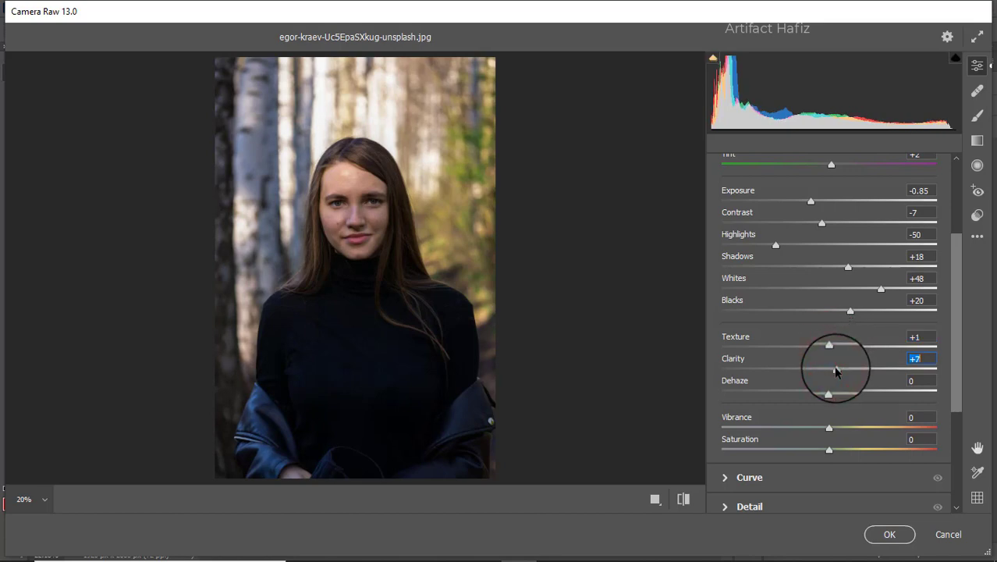
mouse_move(829, 392)
mouse_down()
mouse_move(852, 394)
mouse_move(838, 395)
mouse_up()
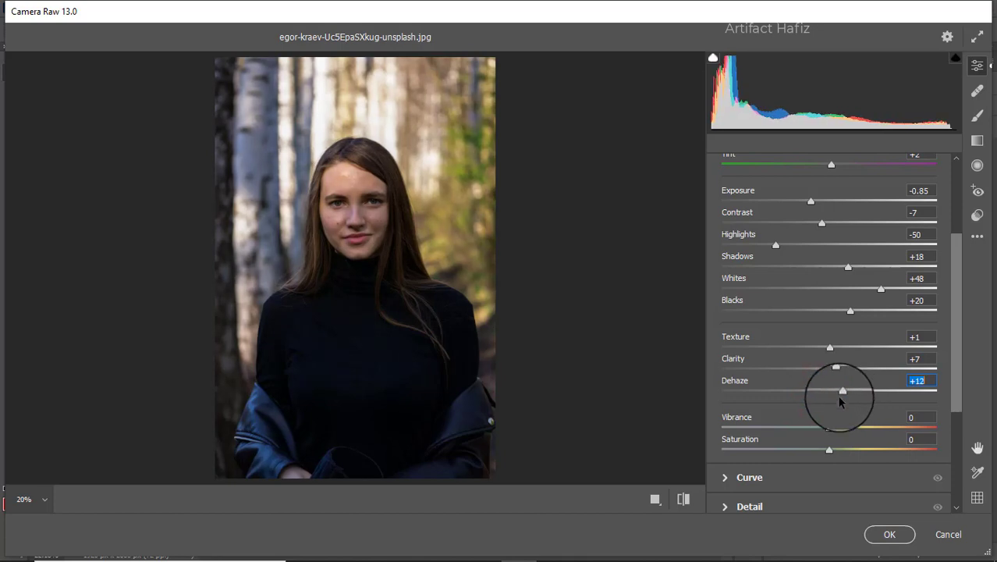
drag(828, 429, 855, 429)
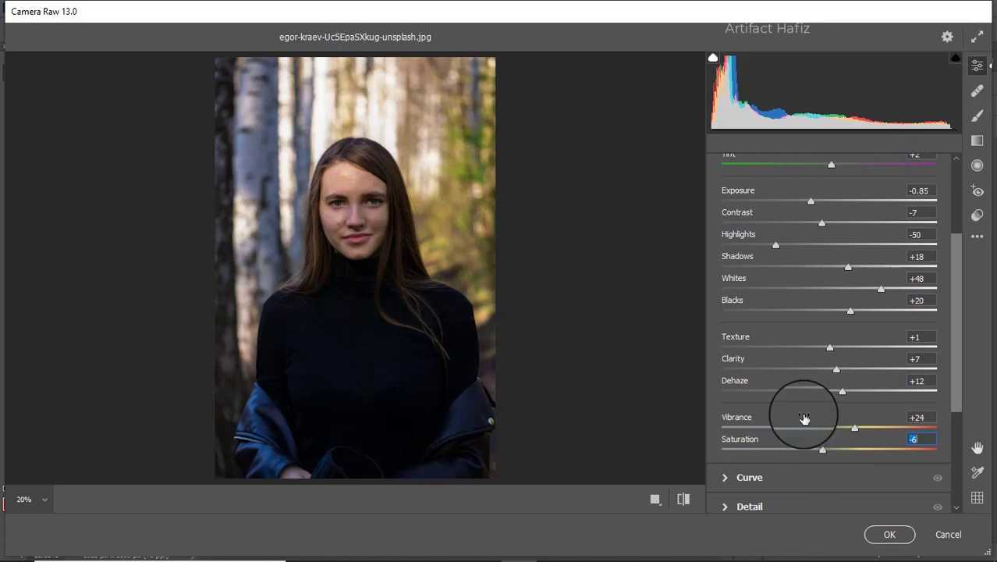
Shape the overall point curve with a point at input 63, output 65 and another at input 186, output 199
scroll(803, 414, down, 5)
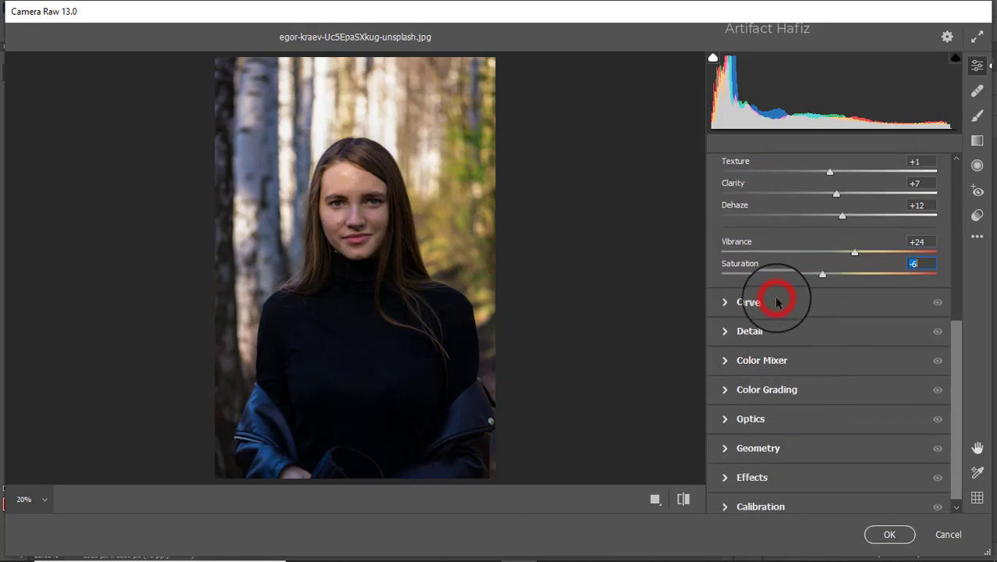
click(776, 301)
click(788, 368)
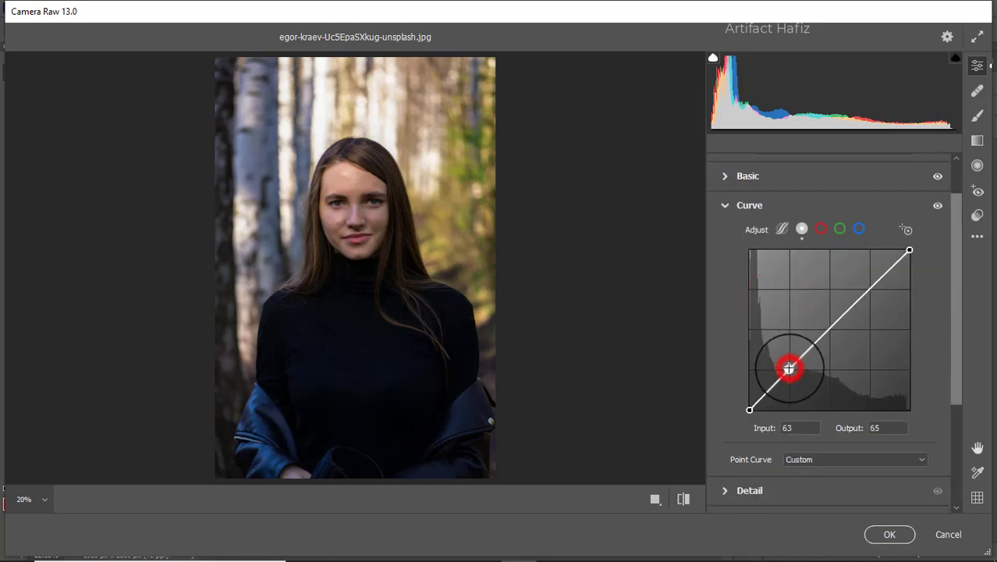
drag(866, 293, 866, 285)
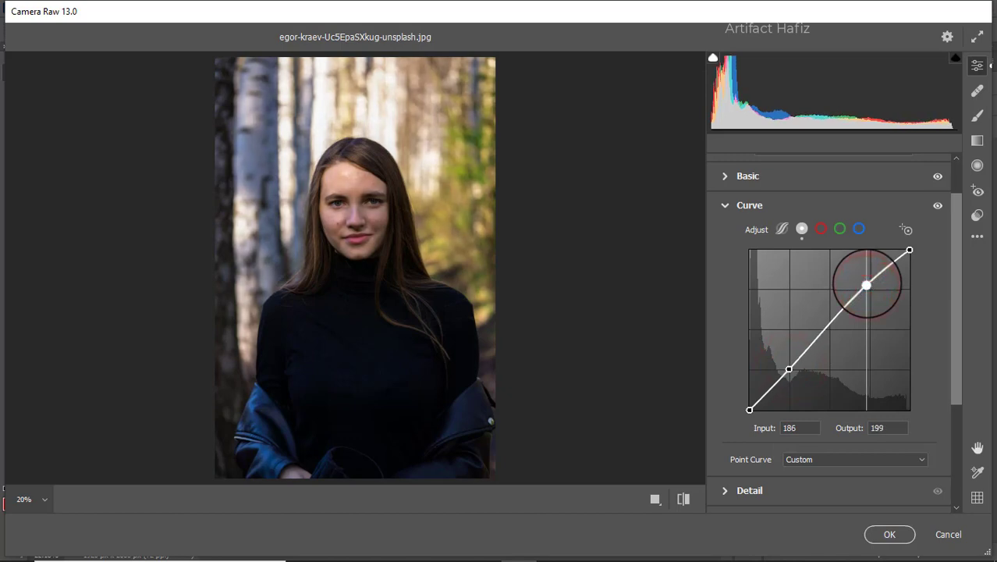
Raise the black point of the blue channel curve to output 8 at input 0
click(802, 228)
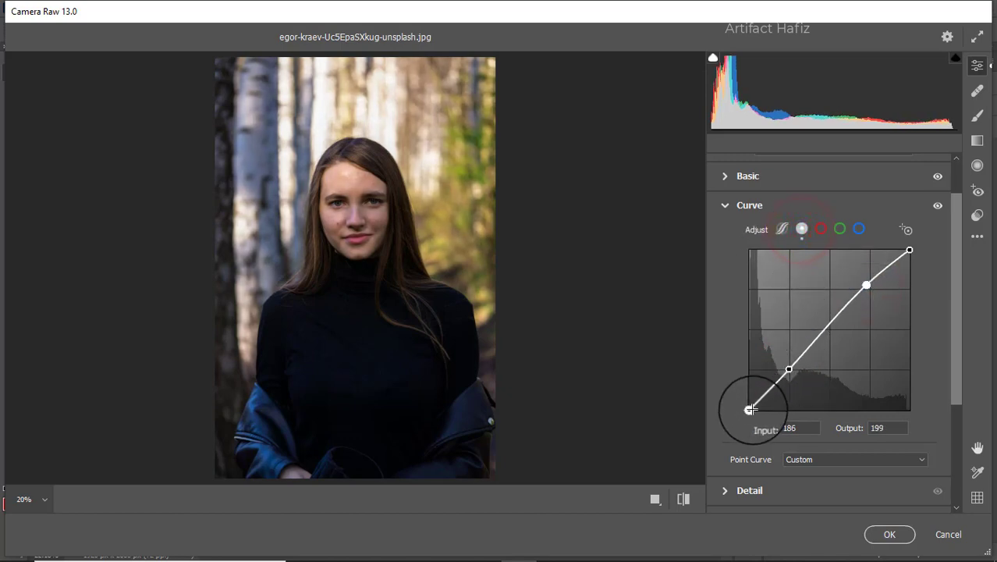
click(858, 228)
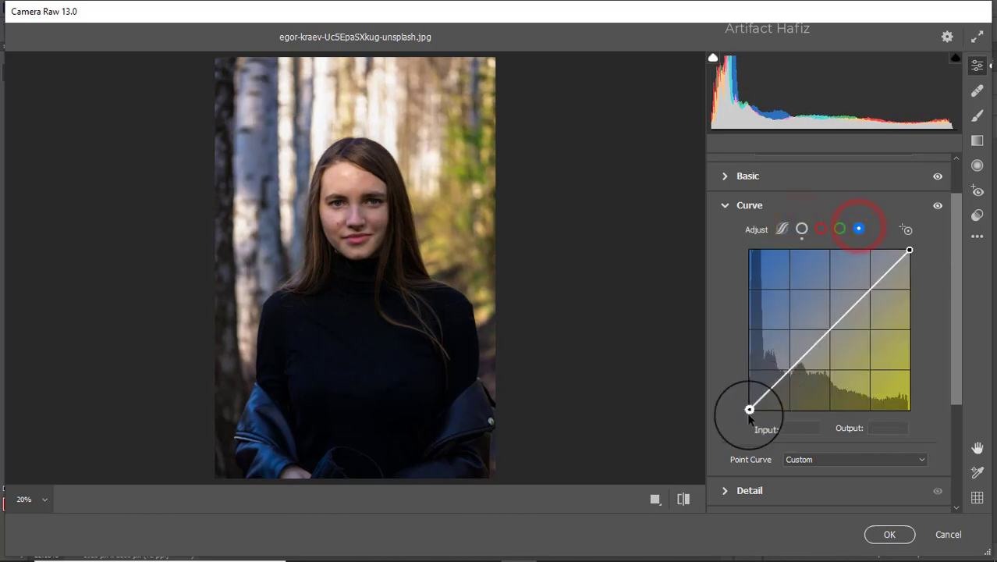
drag(749, 410, 752, 405)
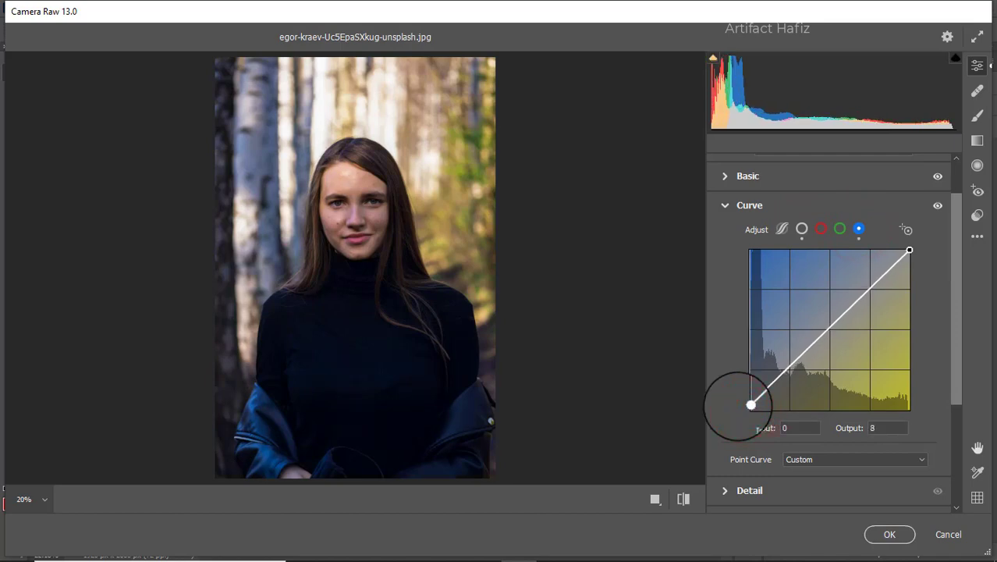
Set the detail adjustments to Sharpening 12, Noise Reduction 10 and Color Noise Reduction 10
scroll(784, 363, down, 5)
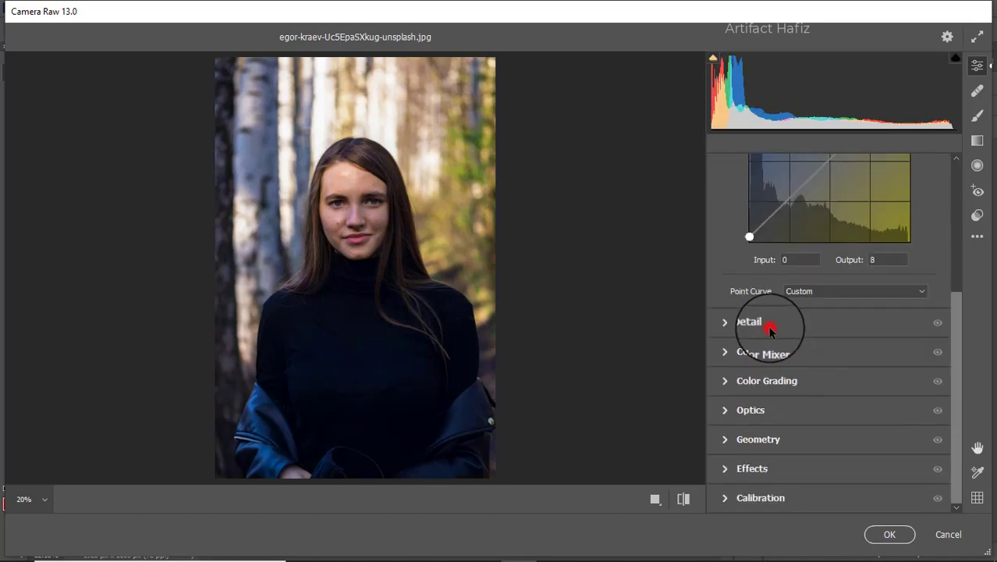
click(767, 326)
drag(722, 320, 744, 382)
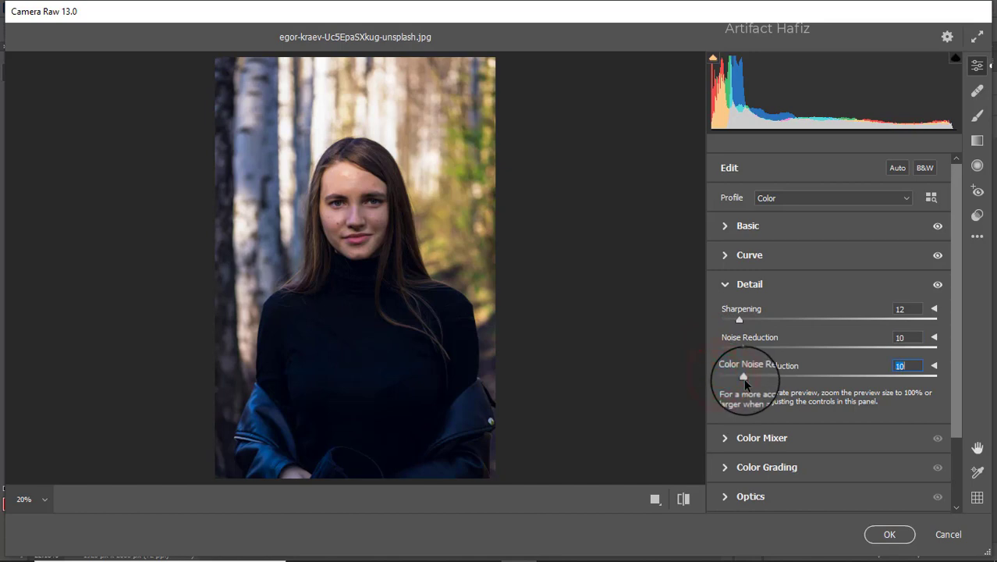
In the Color Mixer, set the saturation of Reds to +12, Oranges +21, Yellows -21, Greens -84, Aquas -29 and Blues -24
click(738, 441)
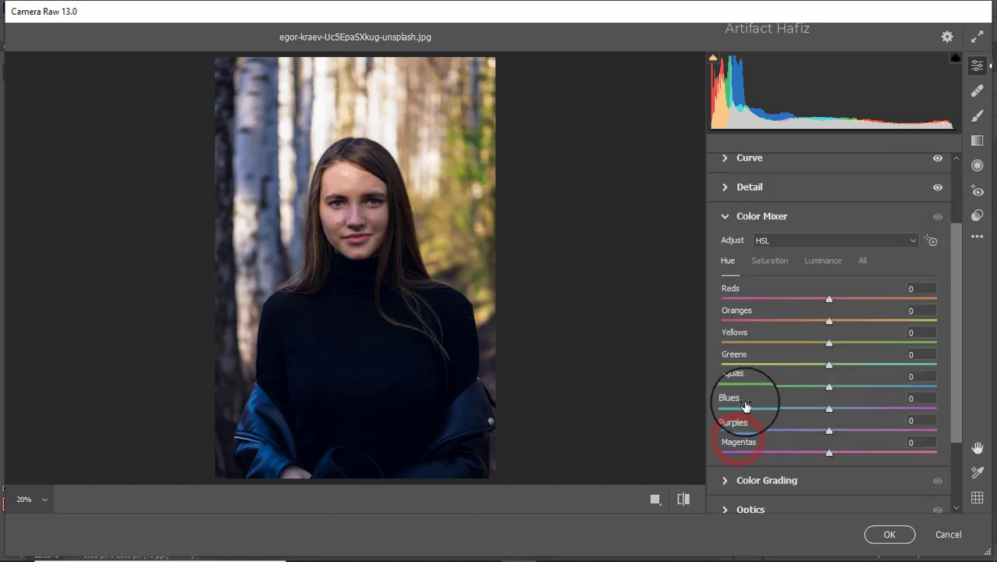
click(773, 263)
drag(829, 299, 824, 325)
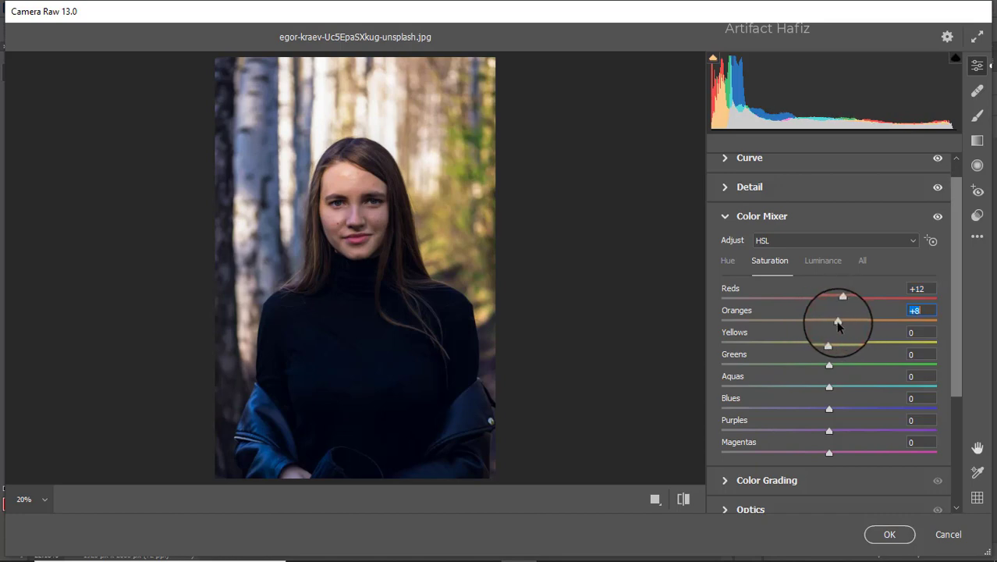
drag(828, 343, 806, 349)
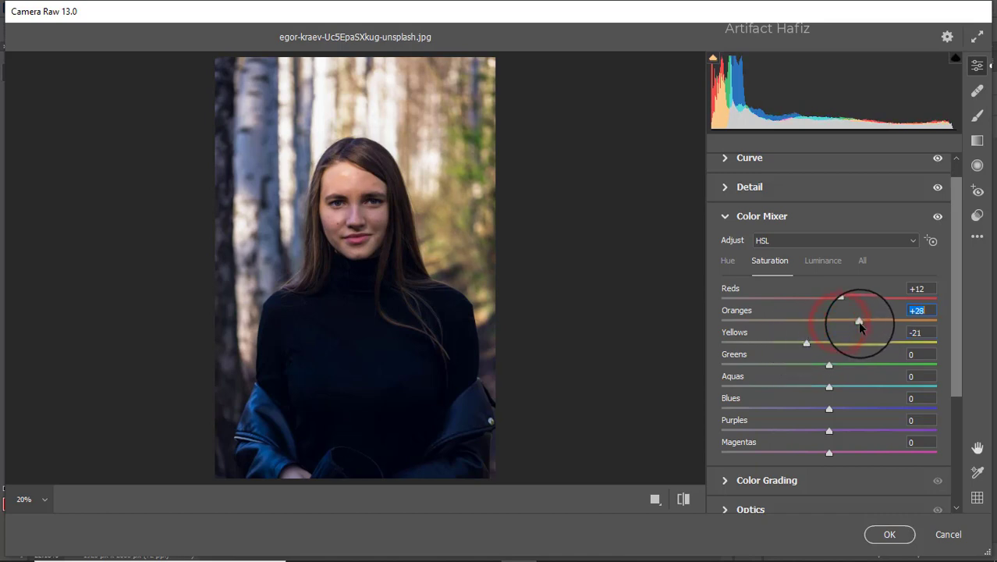
drag(859, 328, 850, 326)
drag(829, 364, 737, 374)
drag(828, 387, 803, 410)
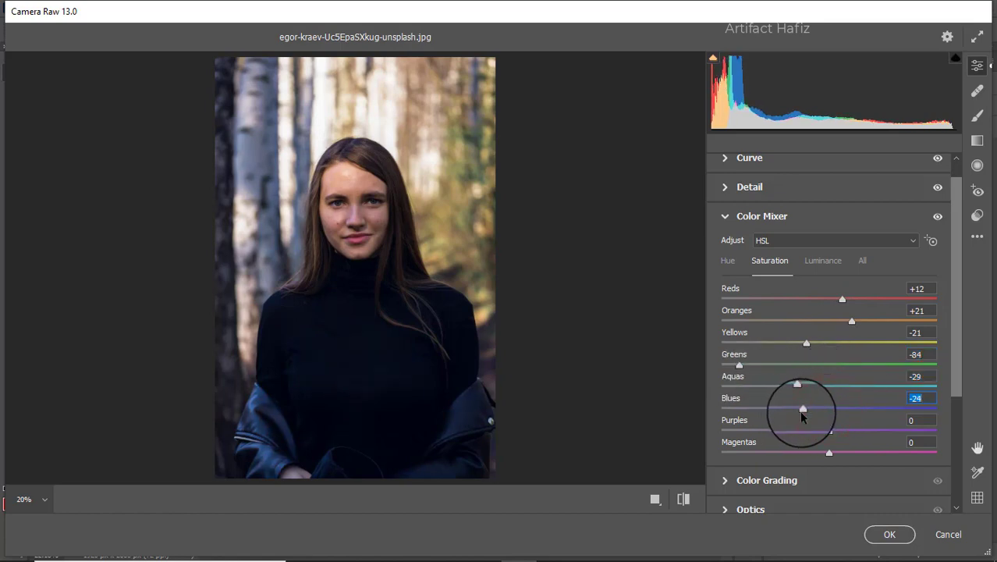
Set the Color Mixer luminance of Reds to +6, Oranges +3, Yellows -19, Greens -22 and Aquas -19
click(809, 266)
drag(828, 321, 808, 346)
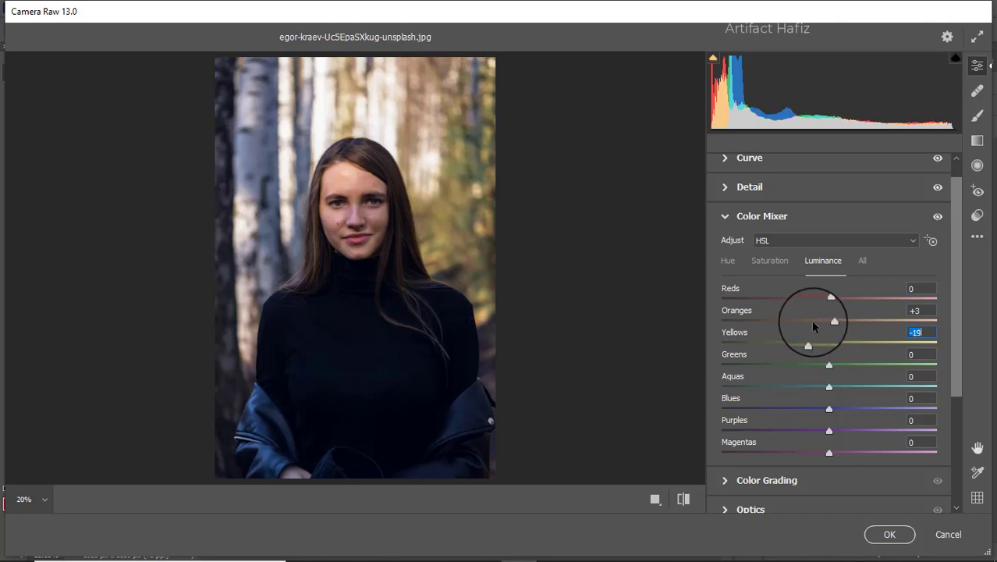
mouse_move(829, 299)
mouse_down()
mouse_move(794, 304)
mouse_move(848, 306)
mouse_up()
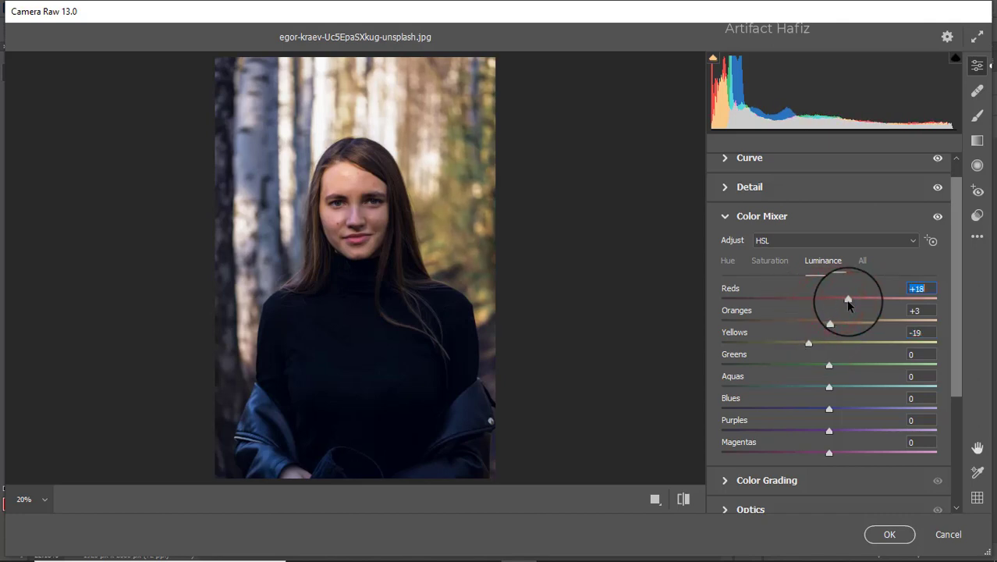
drag(829, 366, 808, 385)
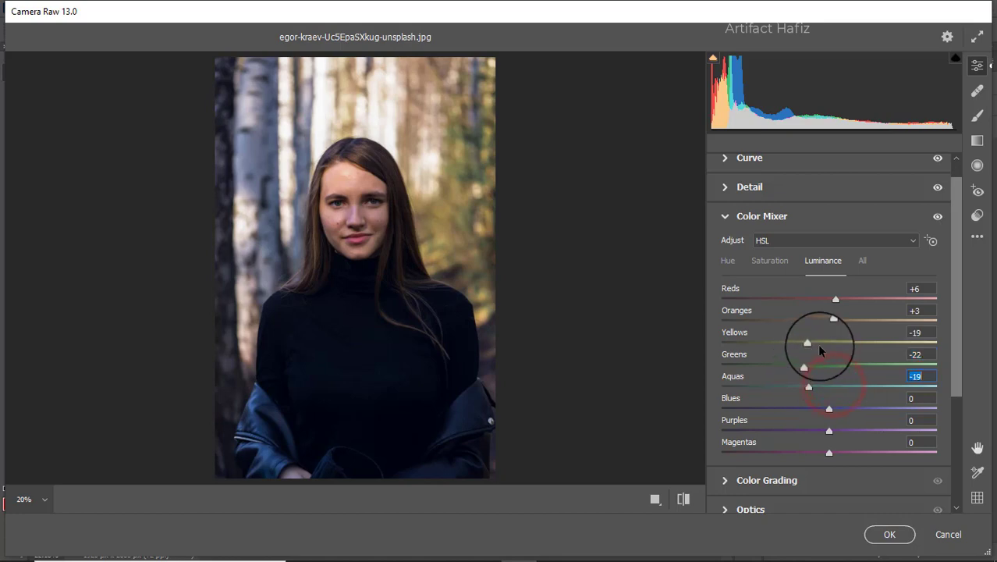
Set the Color Mixer hue of Yellows to +19, Greens to -33 and Blues to -13
click(727, 261)
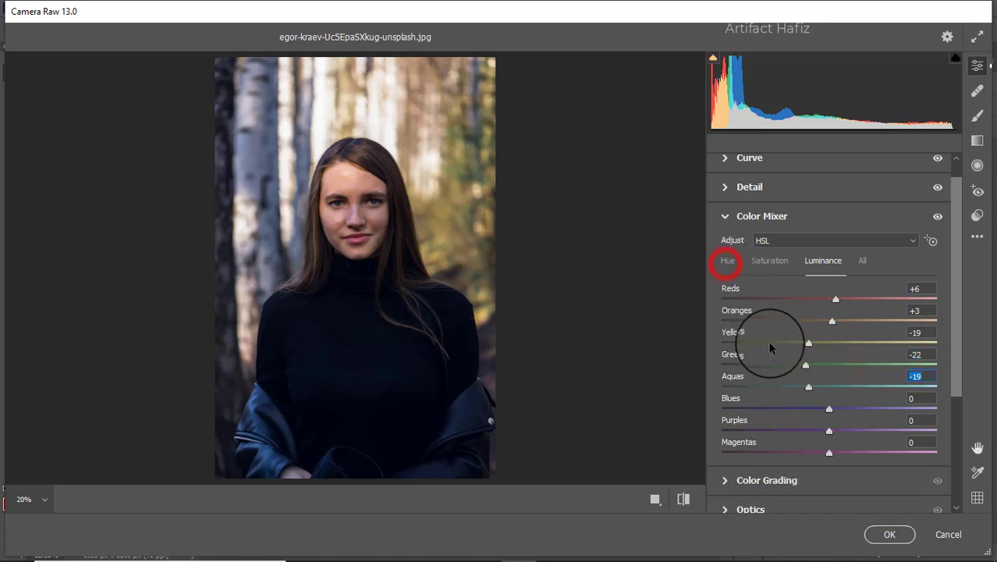
drag(814, 412, 792, 412)
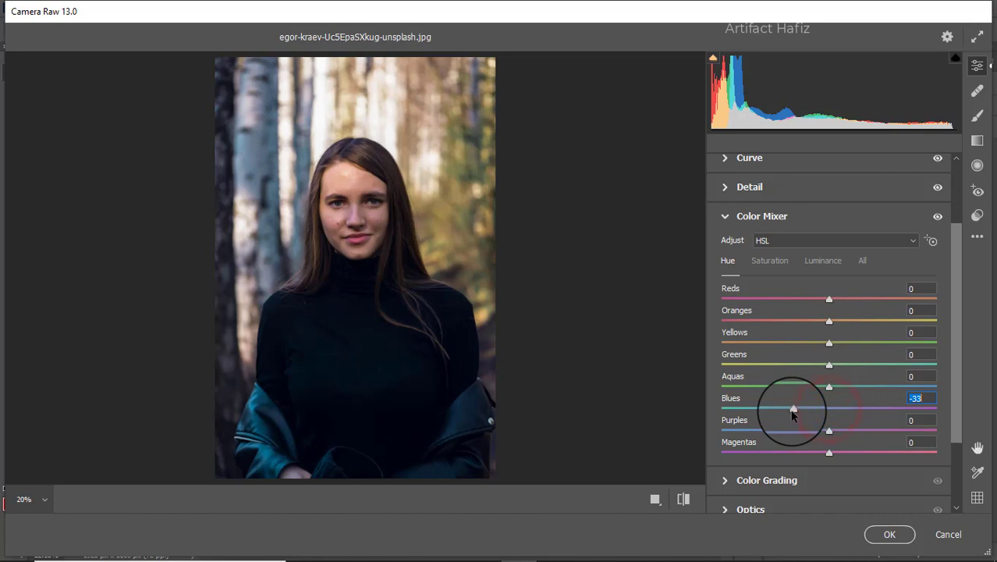
drag(829, 364, 880, 355)
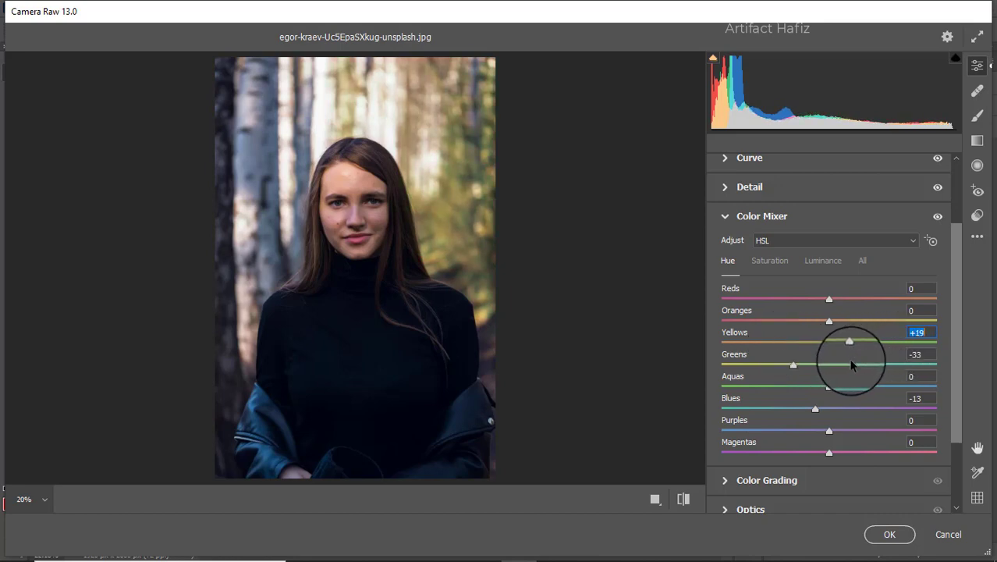
Color grade the shadows blue at hue 226, saturation 9, the highlights slightly green, and the midtones yellow at hue 50, saturation 14
scroll(849, 365, down, 3)
click(748, 379)
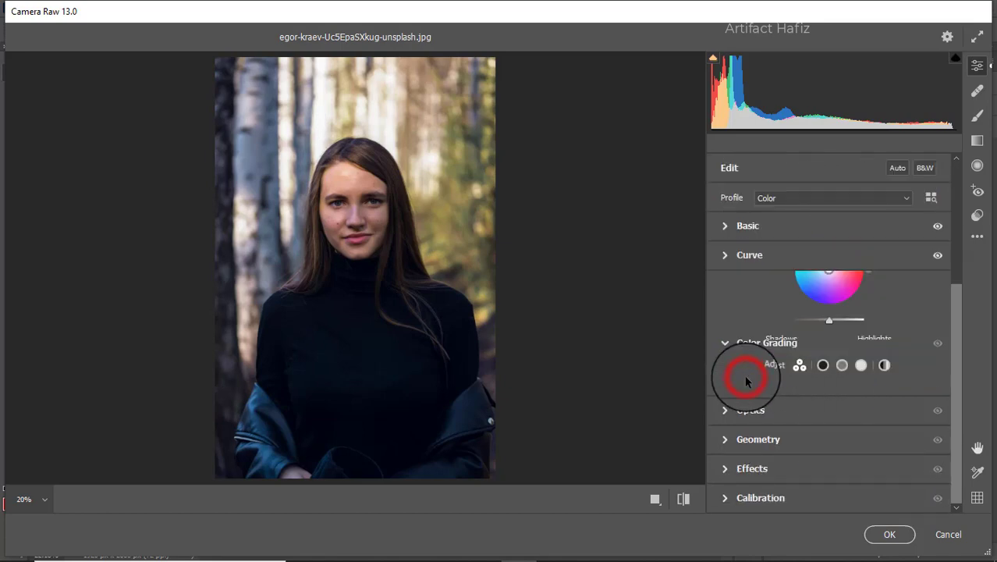
drag(782, 386, 703, 457)
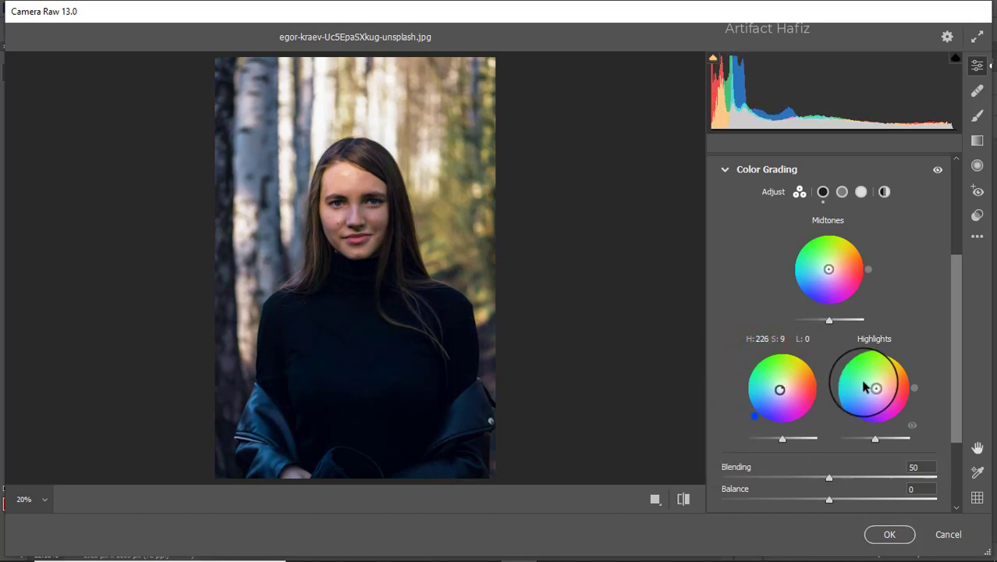
drag(875, 387, 846, 340)
drag(828, 269, 876, 220)
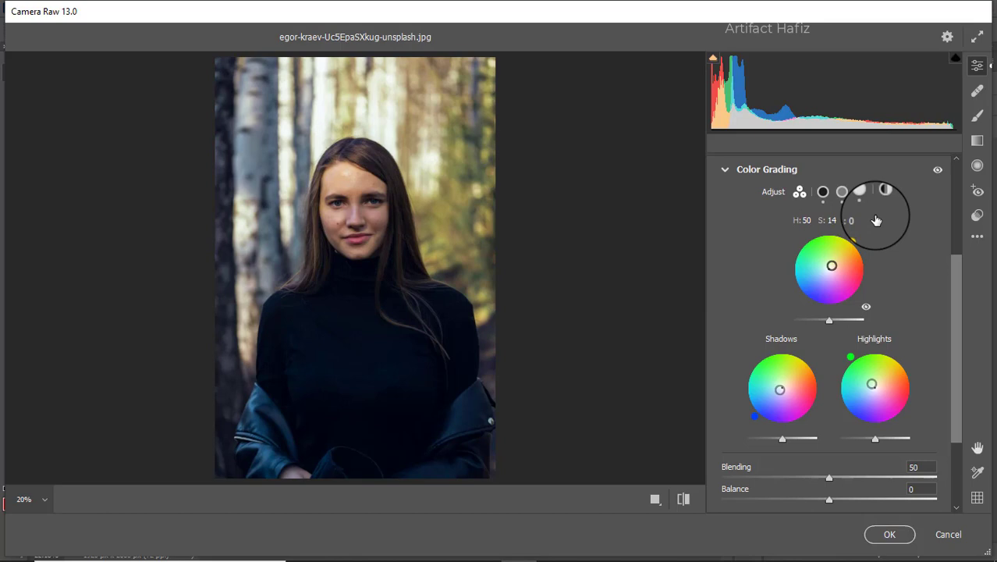
Darken the photo's edges with a Vignetting effect of about -17
scroll(819, 343, down, 3)
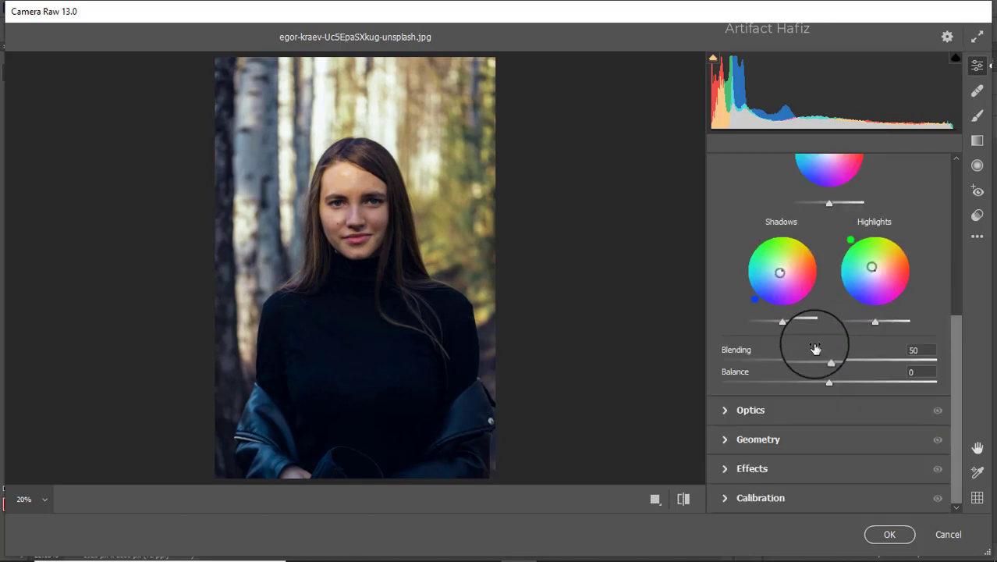
click(756, 467)
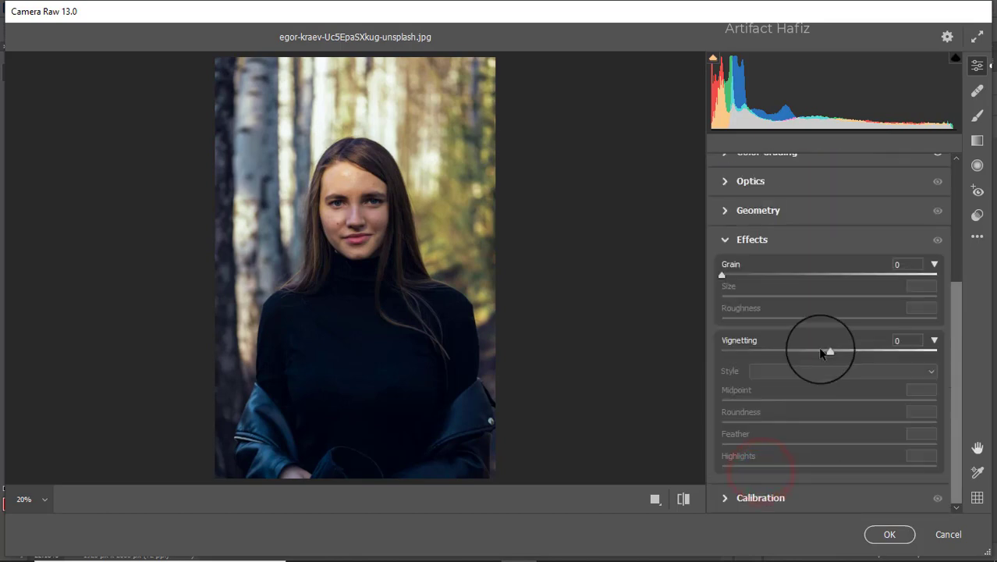
click(829, 352)
mouse_move(830, 352)
mouse_down()
mouse_move(804, 350)
mouse_move(814, 356)
mouse_up()
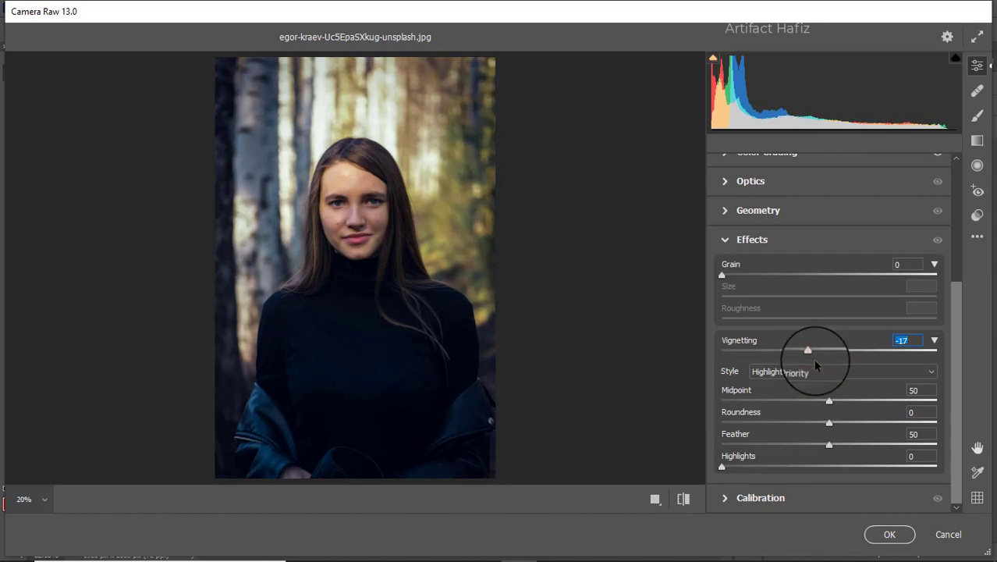
Calibrate the primary saturations to Red -16, Green +47 and Blue +30
click(734, 497)
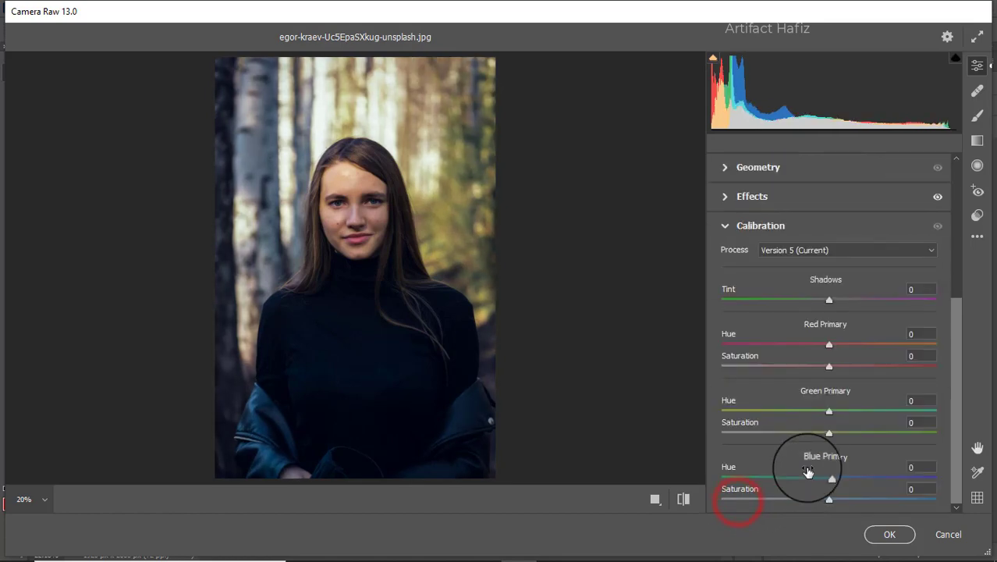
drag(856, 438, 863, 438)
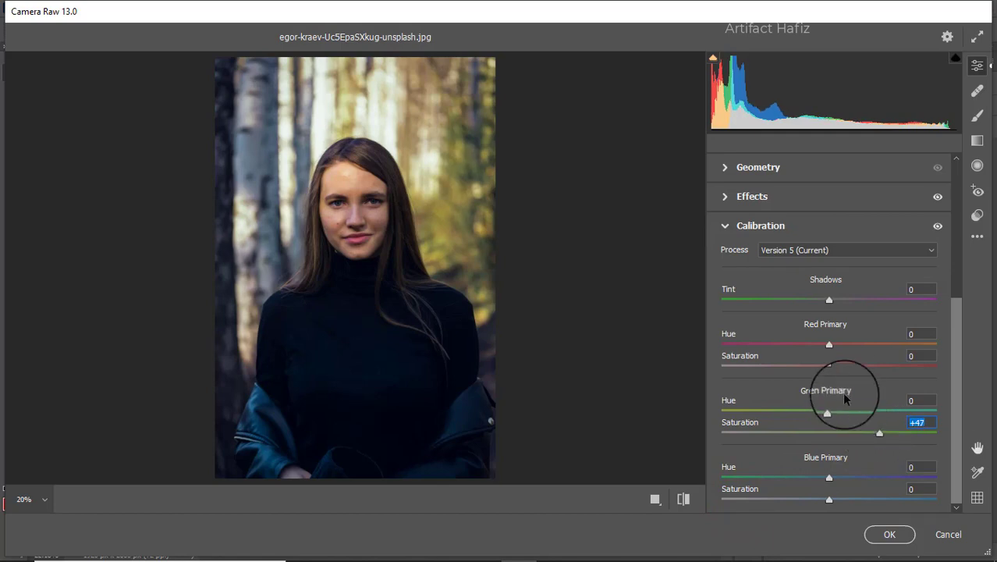
drag(829, 366, 812, 371)
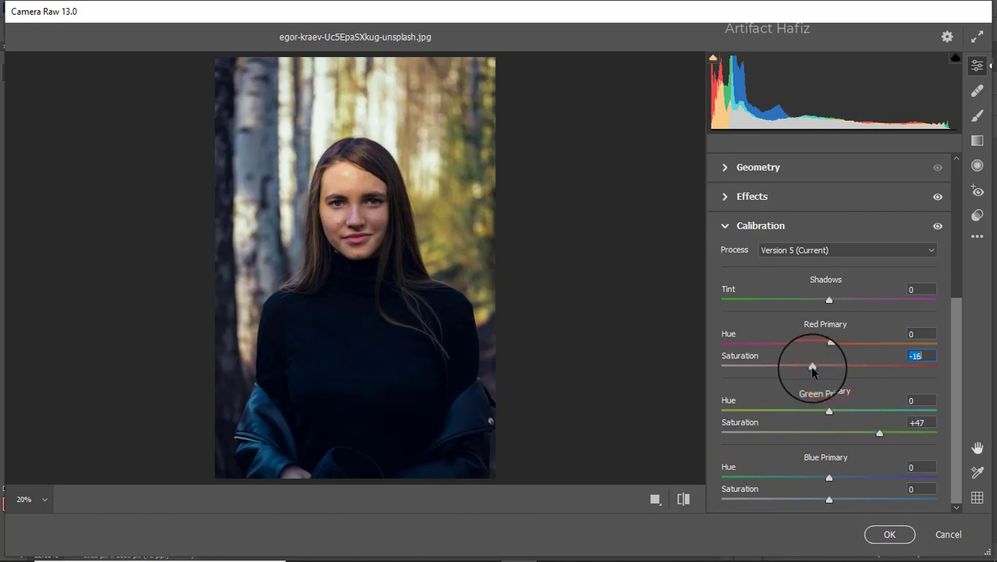
drag(829, 499, 862, 503)
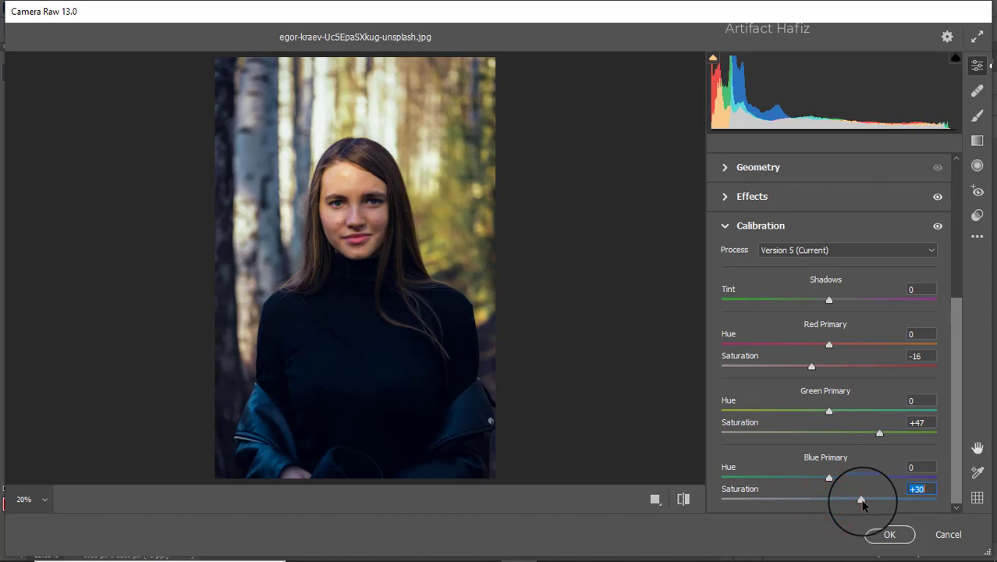
Reduce the Blue Primary saturation in the calibration to +21
drag(862, 503, 852, 504)
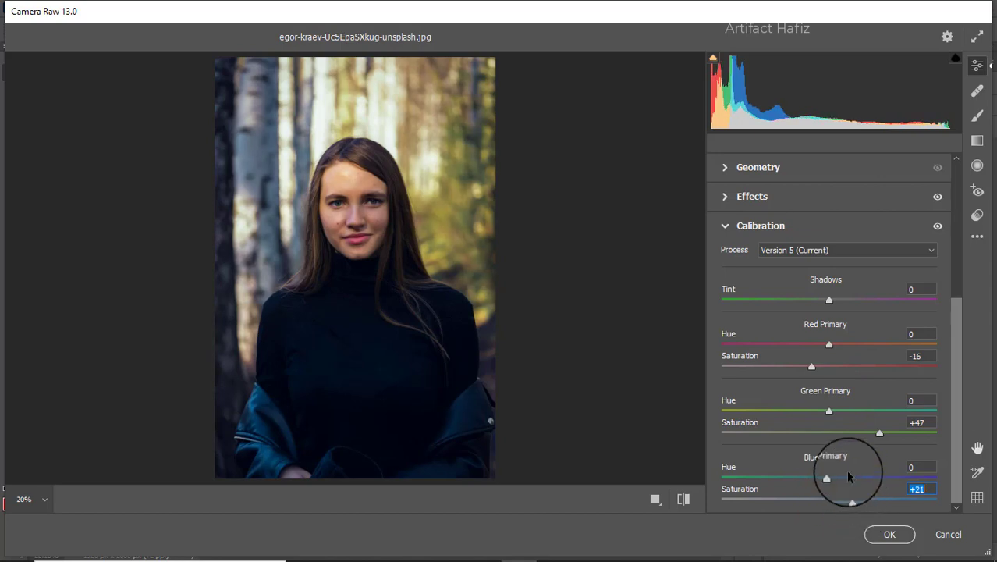
Darken the upper background with a Graduated Filter from the photo's top edge down to the mouth, with Exposure at -0.90
click(976, 138)
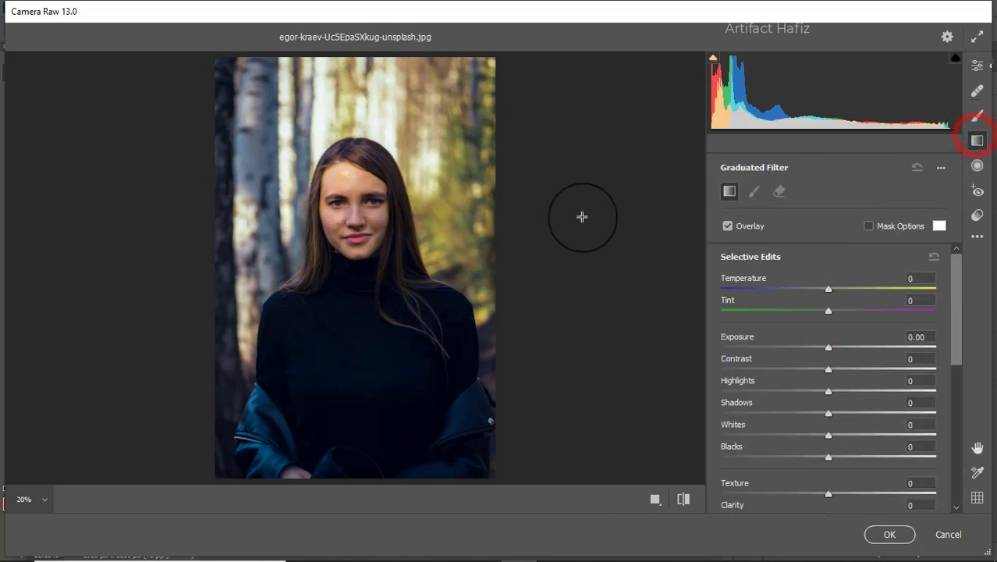
drag(348, 63, 348, 194)
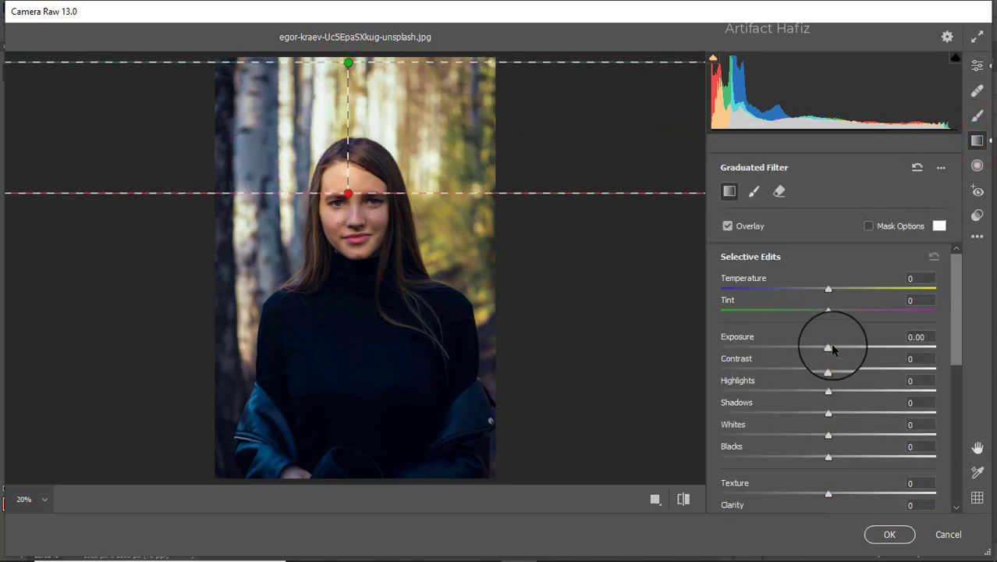
drag(827, 348, 805, 351)
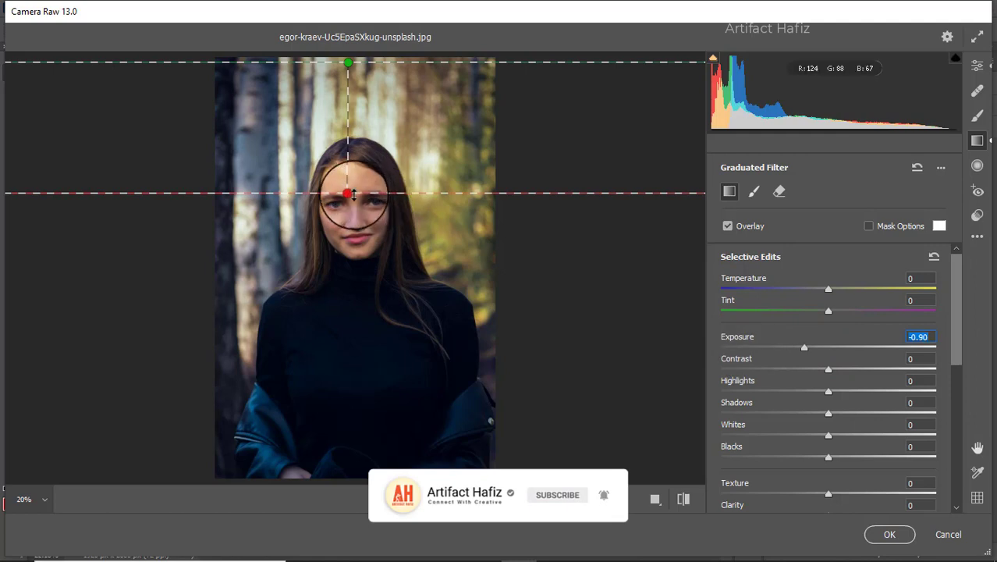
drag(350, 193, 350, 228)
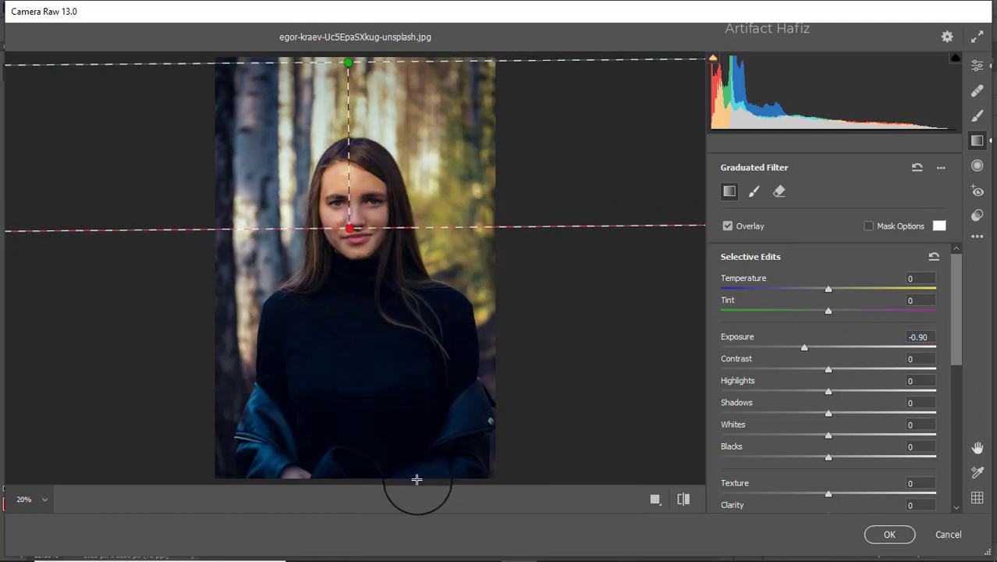
Set the Color Mixer luminance of Oranges to +27, Aquas to +28, Blues to +32 and Purples to about +31, and apply the Camera Raw edits
click(977, 66)
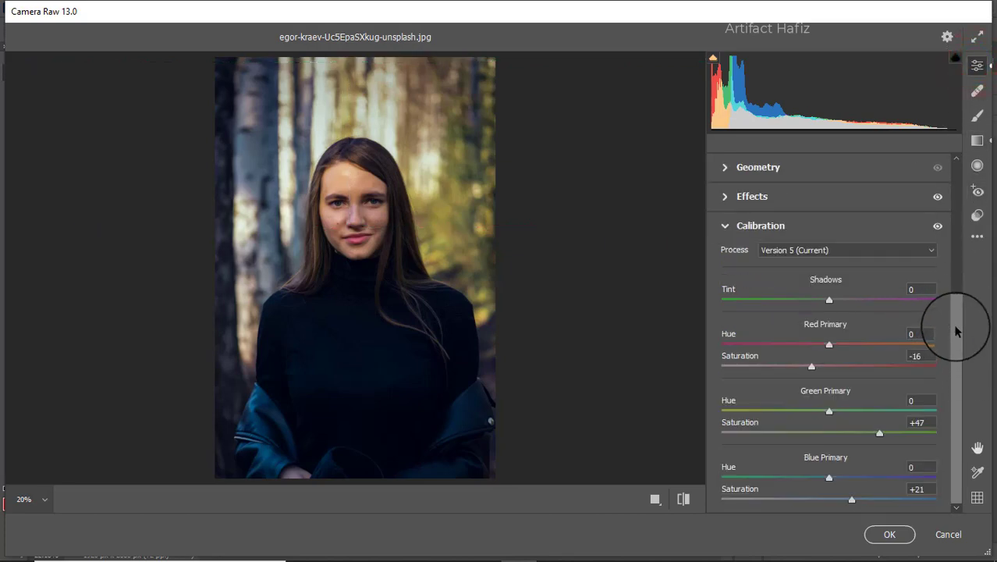
drag(957, 327, 955, 250)
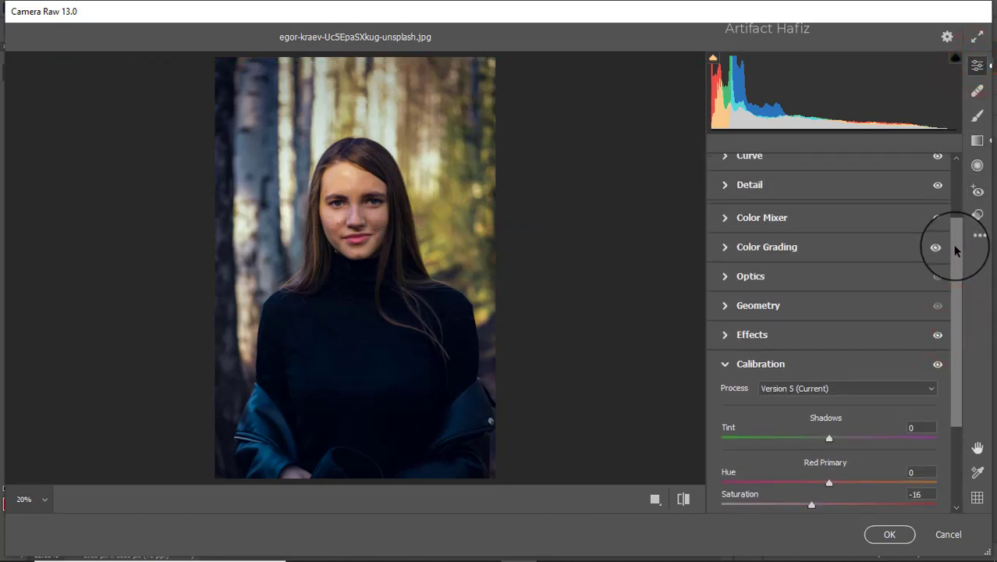
click(724, 217)
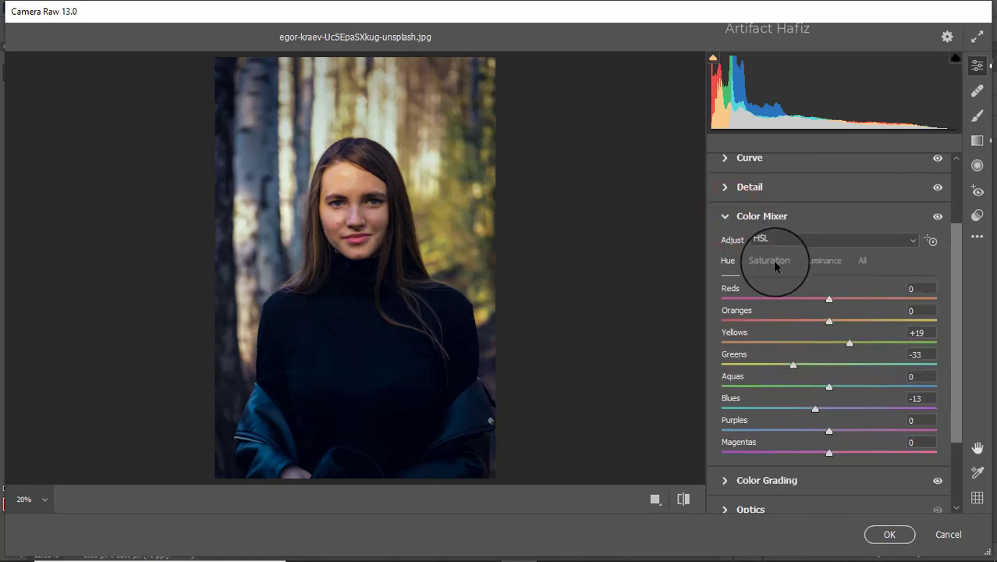
click(821, 265)
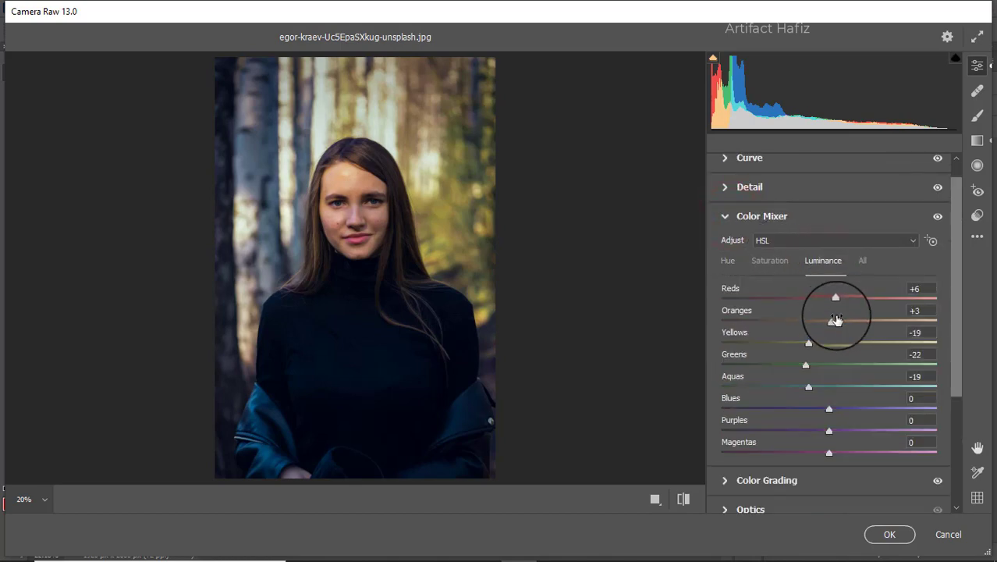
drag(831, 321, 855, 322)
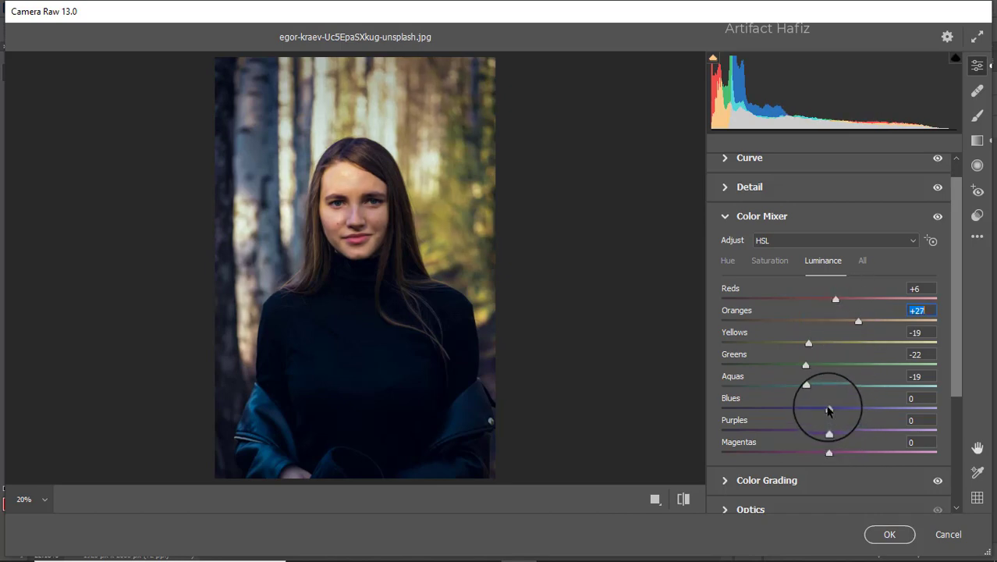
drag(828, 407, 862, 411)
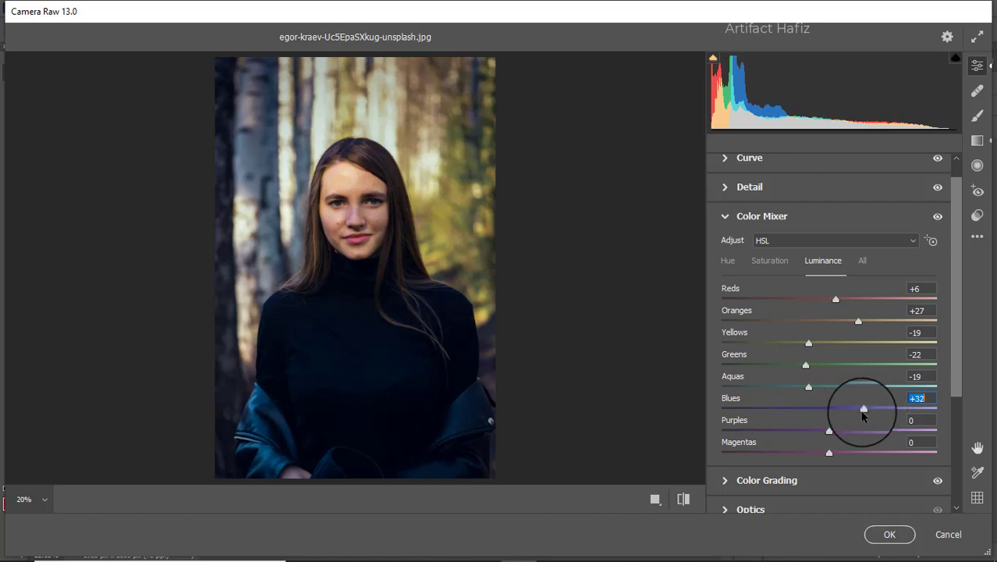
drag(807, 386, 879, 386)
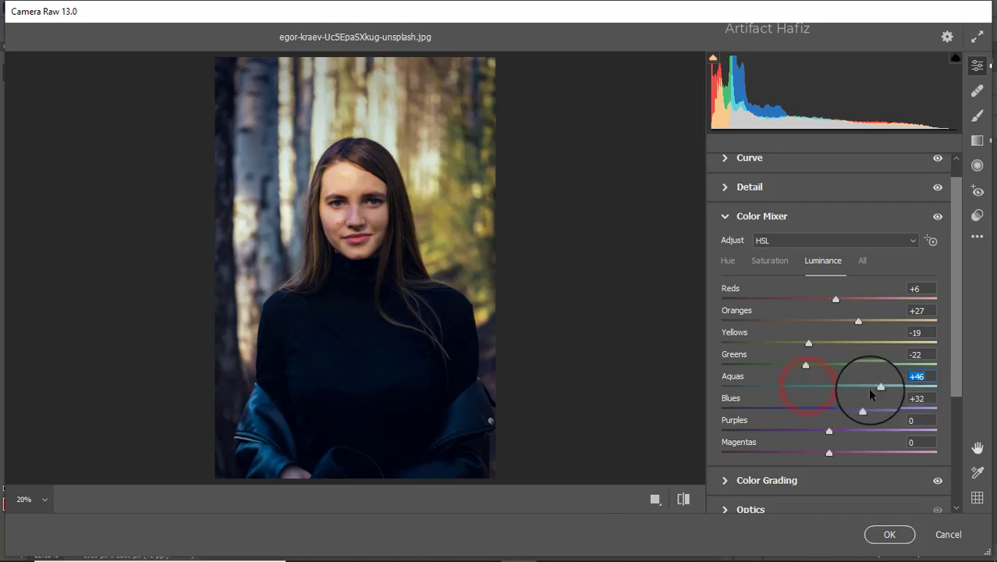
drag(829, 431, 854, 431)
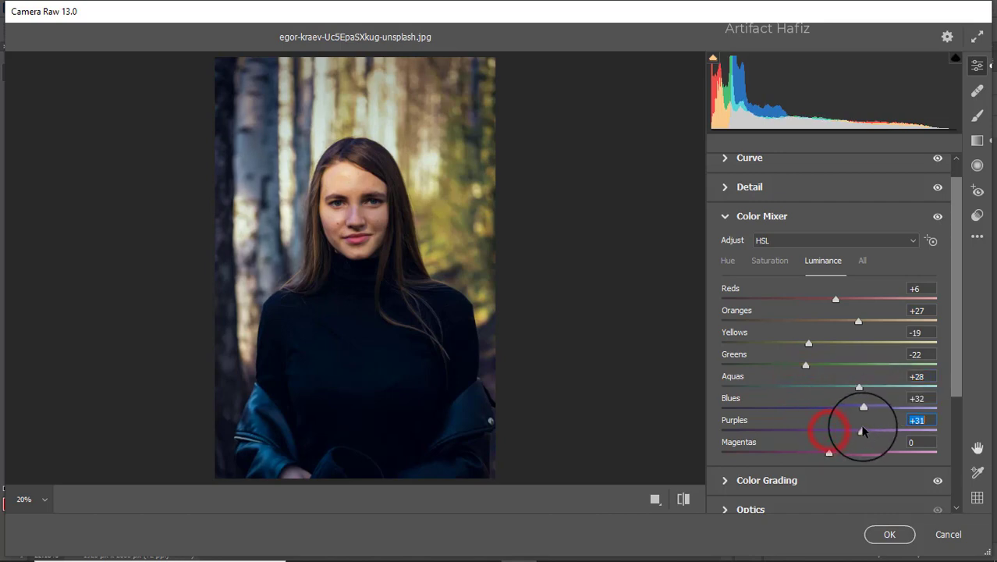
click(880, 536)
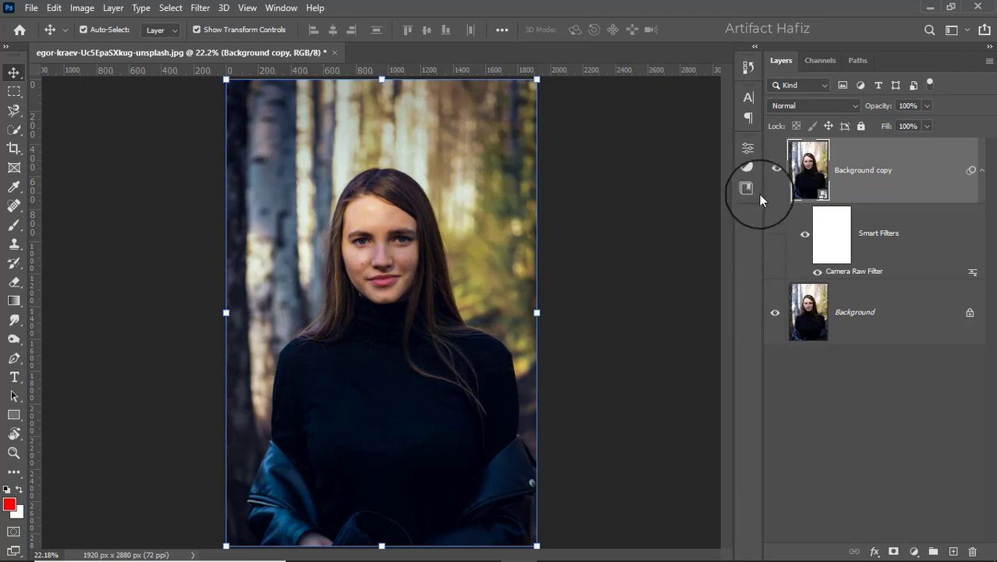
Compare the photo before and after grading by toggling the visibility of the Background copy layer
click(774, 173)
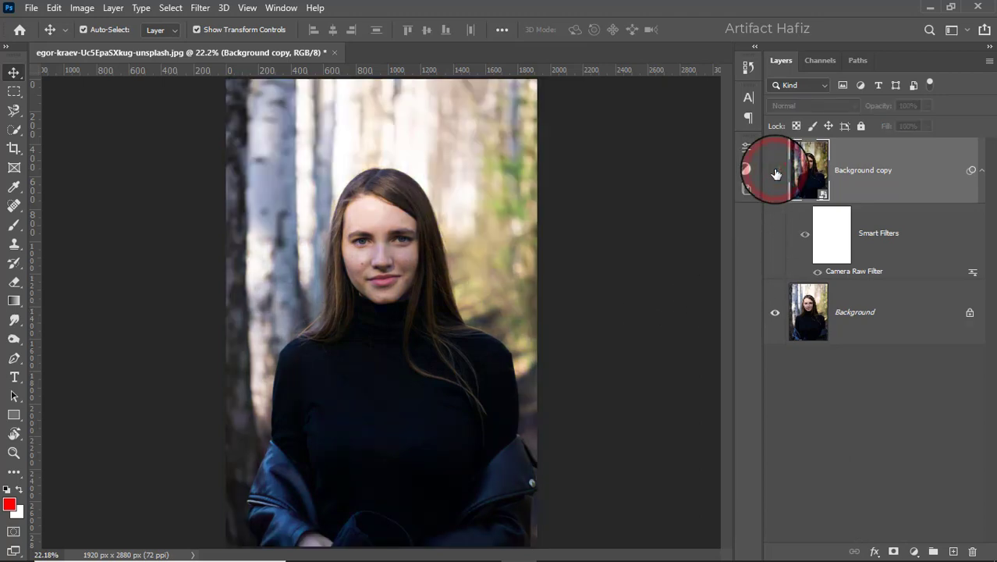
click(774, 173)
click(775, 172)
click(775, 173)
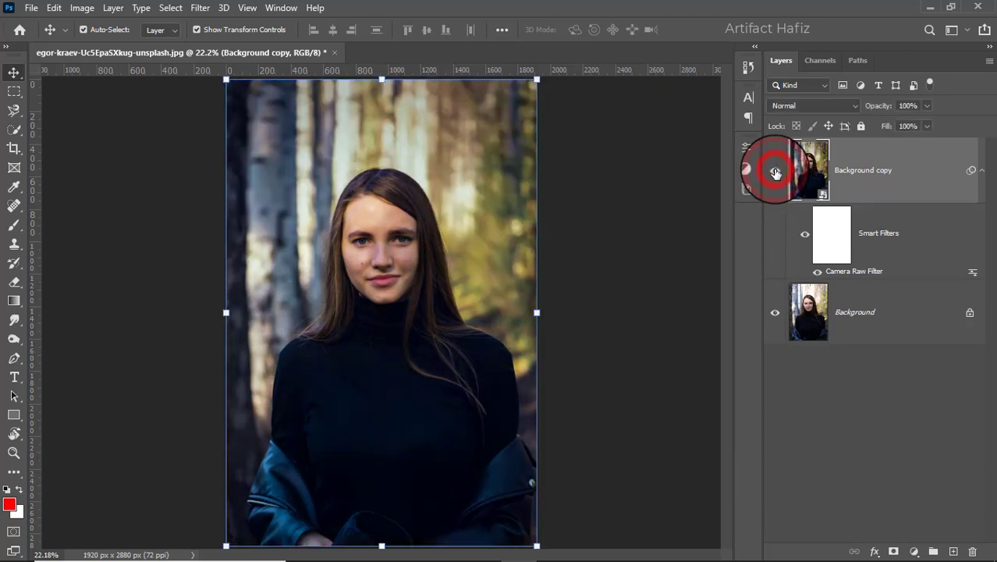